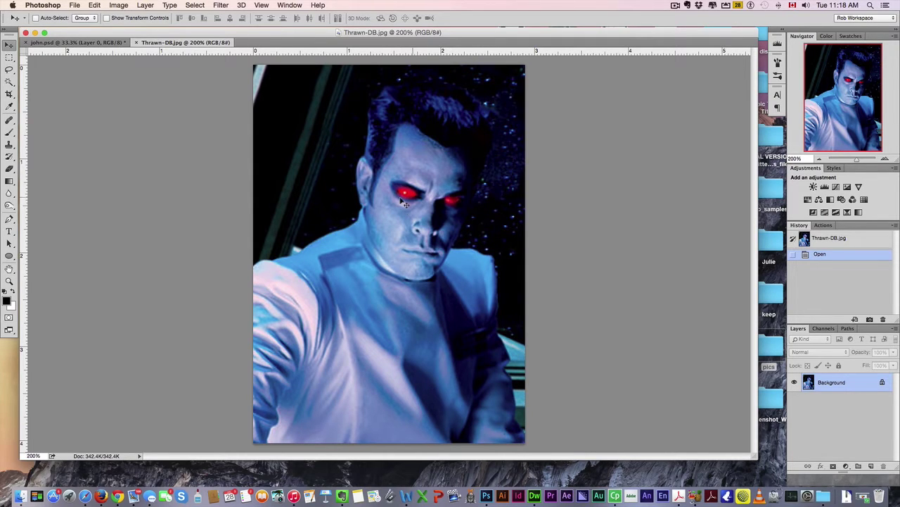
In the john.psd document, select a rectangular area of the man's forehead above the eyebrows with the Rectangular Marquee
click(44, 44)
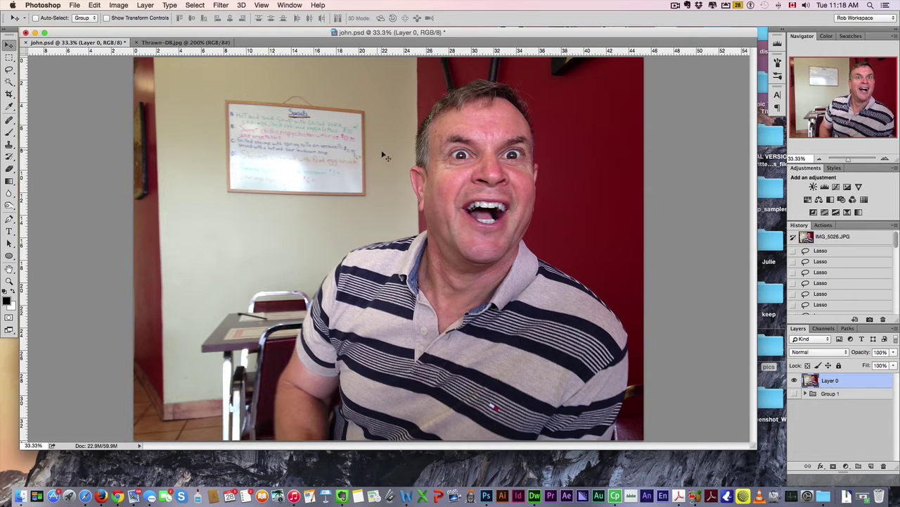
click(9, 280)
drag(489, 183, 536, 184)
drag(852, 84, 852, 79)
scroll(385, 249, up, 2)
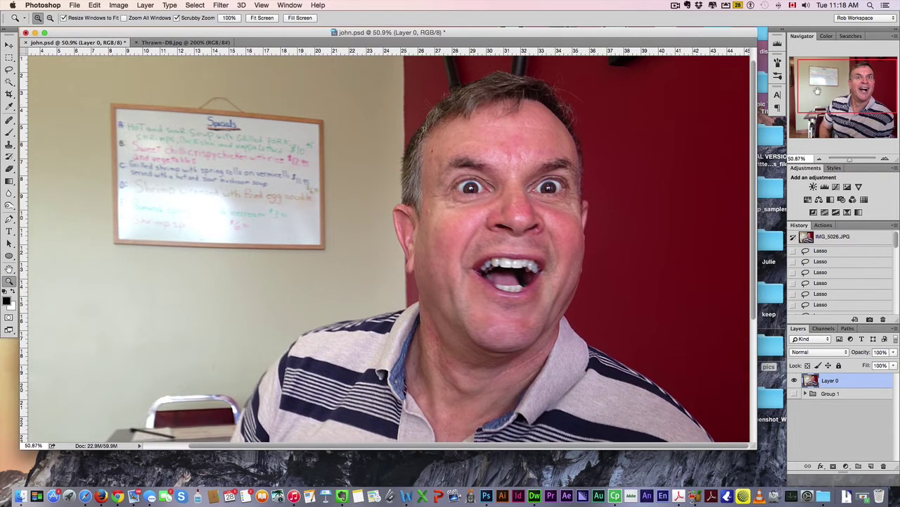
key(m)
mouse_move(459, 127)
mouse_down()
mouse_move(571, 145)
mouse_move(553, 160)
mouse_up()
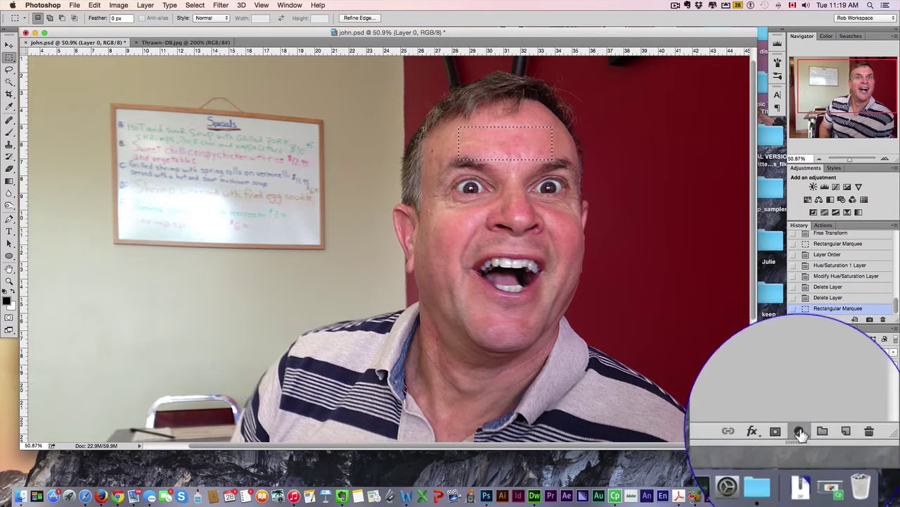
Add a Hue/Saturation adjustment layer for the selected area with hue -120, saturation +5 and lightness -8
click(802, 431)
scroll(841, 390, up, 3)
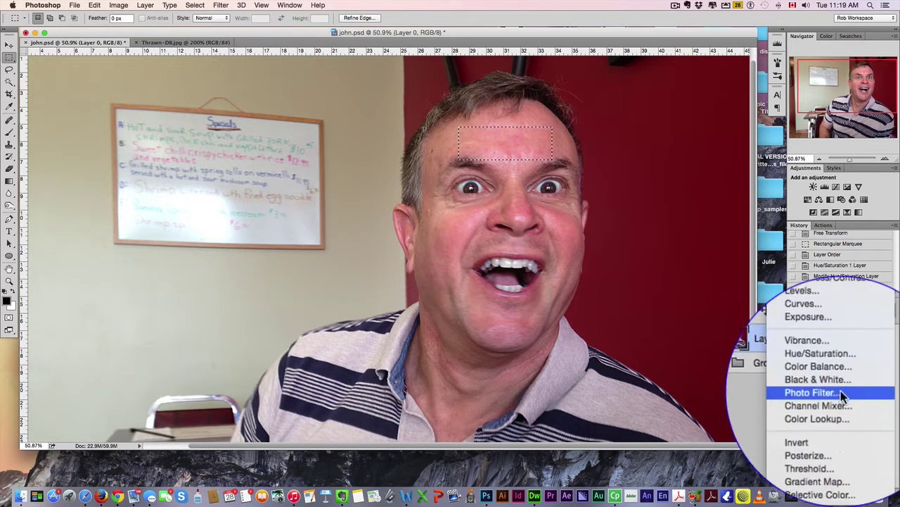
click(841, 387)
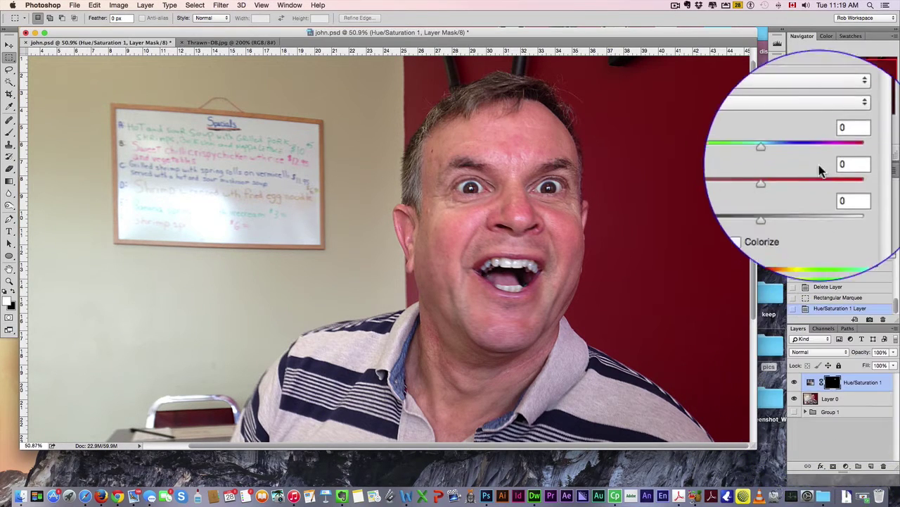
mouse_move(786, 153)
mouse_down()
mouse_move(823, 154)
mouse_move(786, 153)
mouse_up()
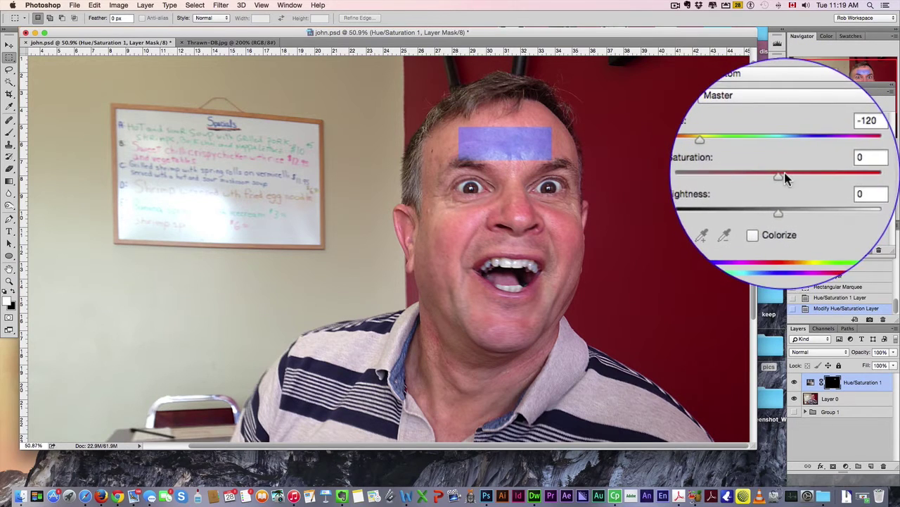
mouse_move(784, 173)
mouse_down()
mouse_move(786, 197)
mouse_move(790, 178)
mouse_up()
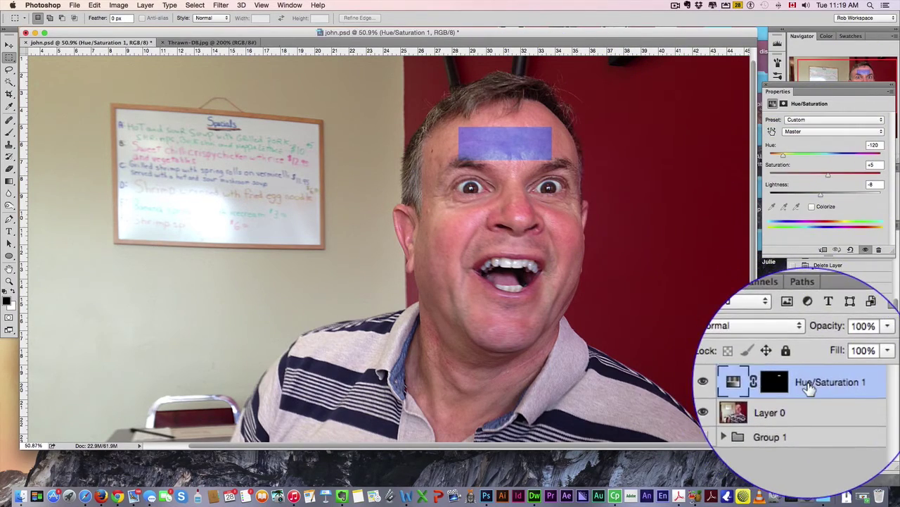
Paint white on the Hue/Saturation layer mask over the forehead and brows, using a 57 px brush with 24% hardness
click(786, 391)
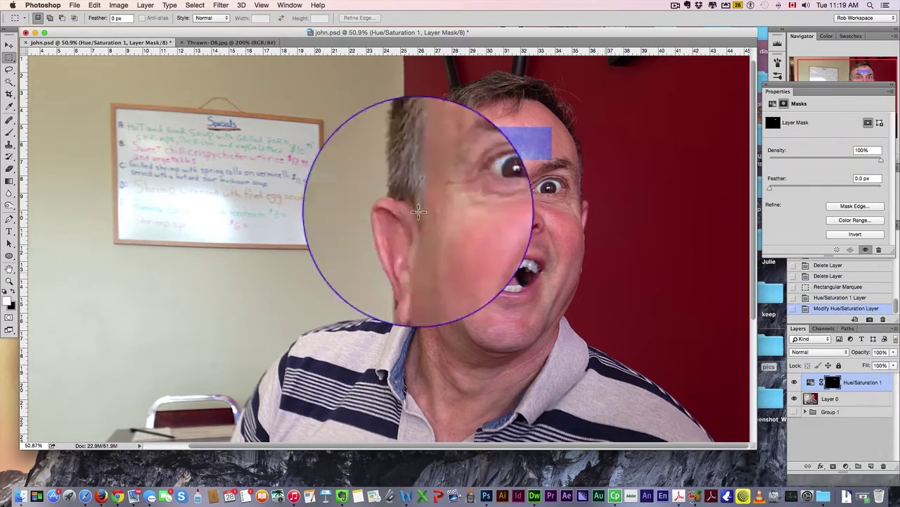
click(10, 131)
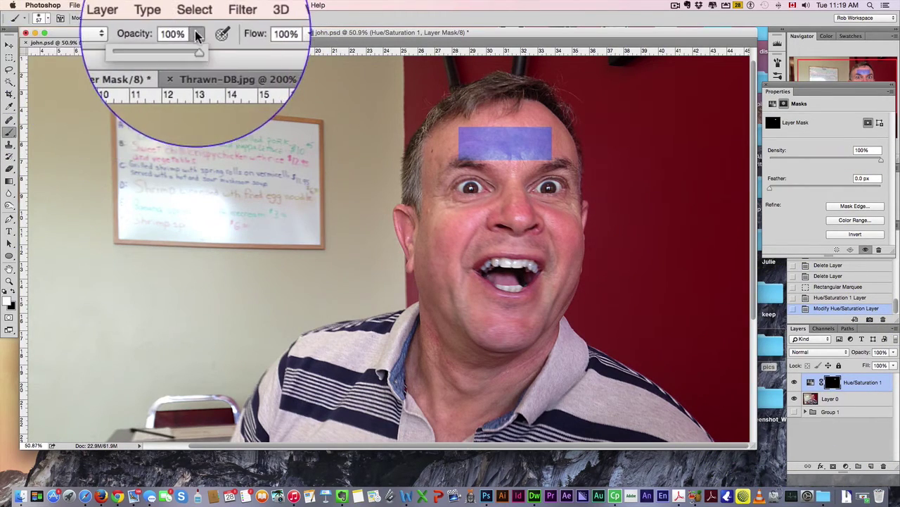
click(47, 18)
drag(106, 120, 112, 119)
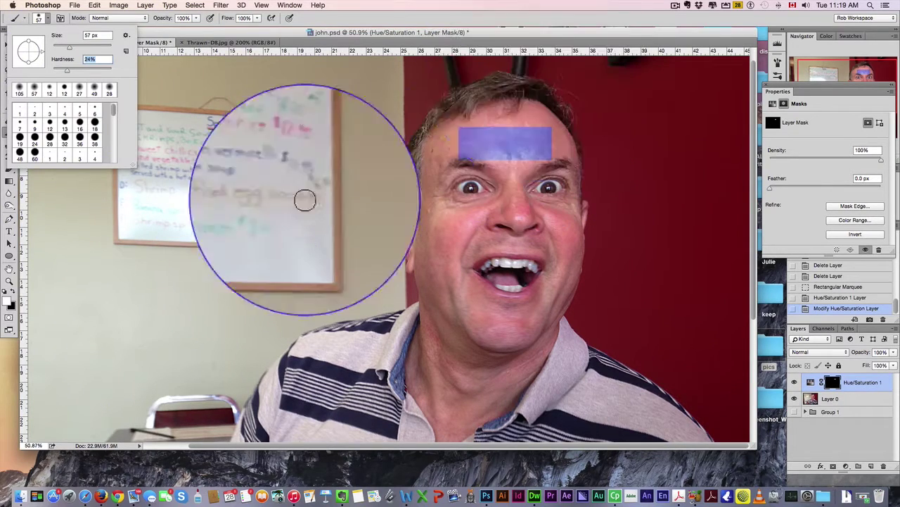
drag(518, 160, 516, 166)
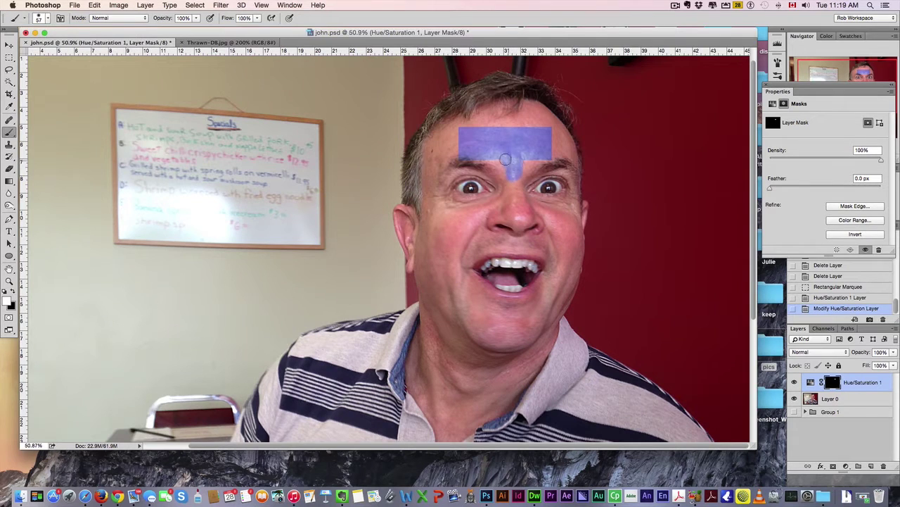
scroll(433, 76, up, 5)
scroll(433, 75, down, 1)
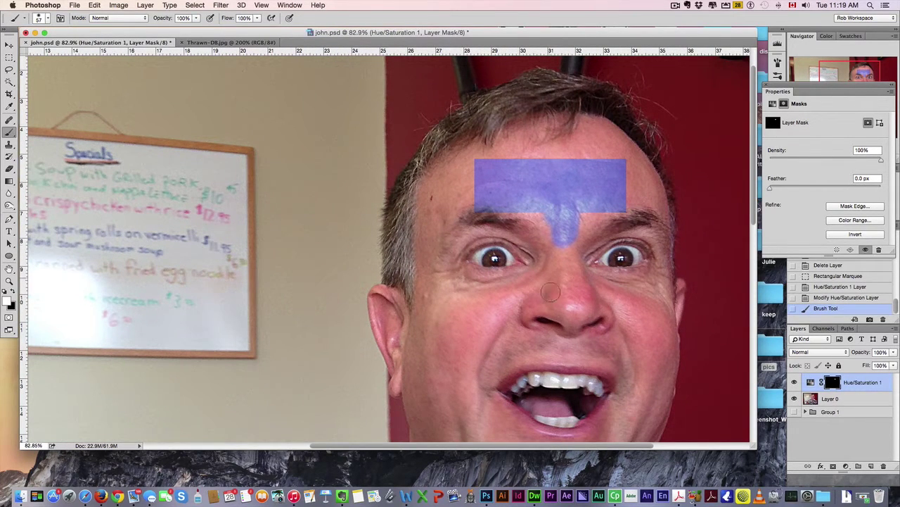
scroll(521, 292, down, 4)
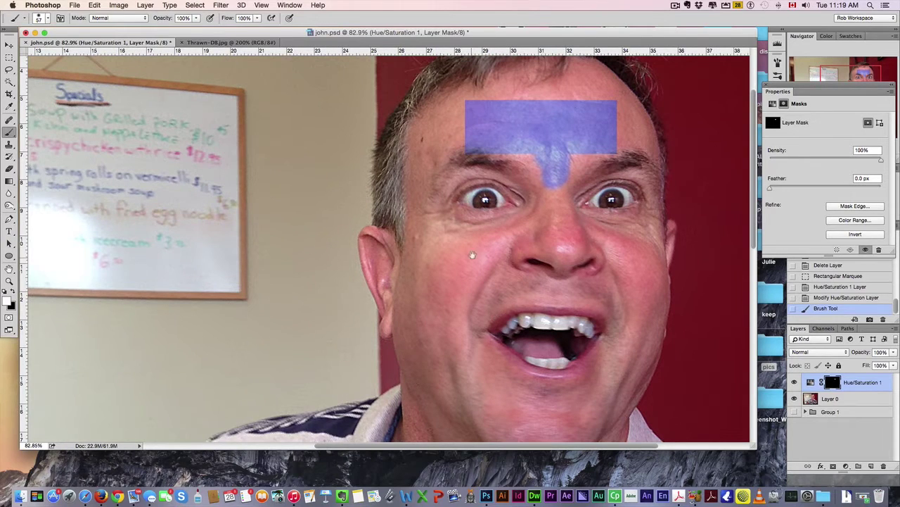
scroll(470, 243, down, 5)
scroll(445, 245, up, 7)
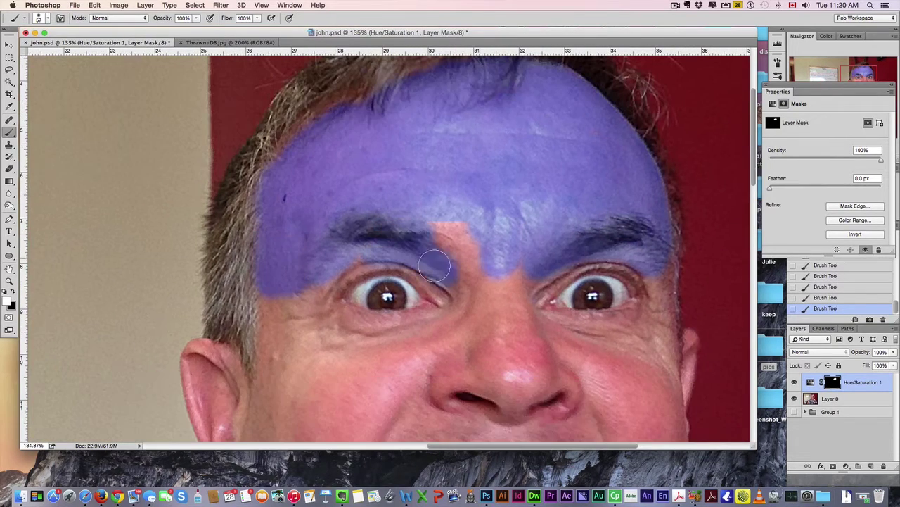
Paint the mask over the cheeks, nose, skin around the mouth and chin, leaving the eyes and teeth unpainted
drag(394, 282, 305, 392)
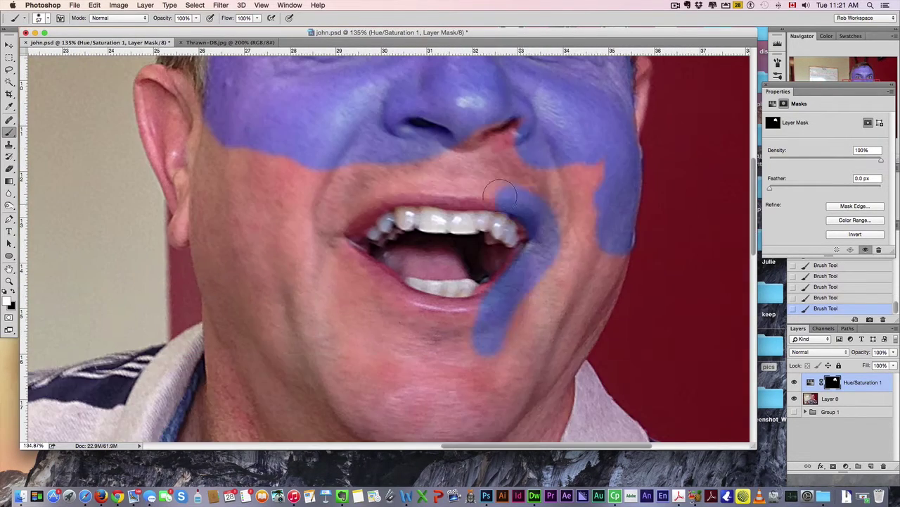
drag(507, 338, 369, 391)
drag(274, 127, 362, 258)
drag(436, 295, 519, 225)
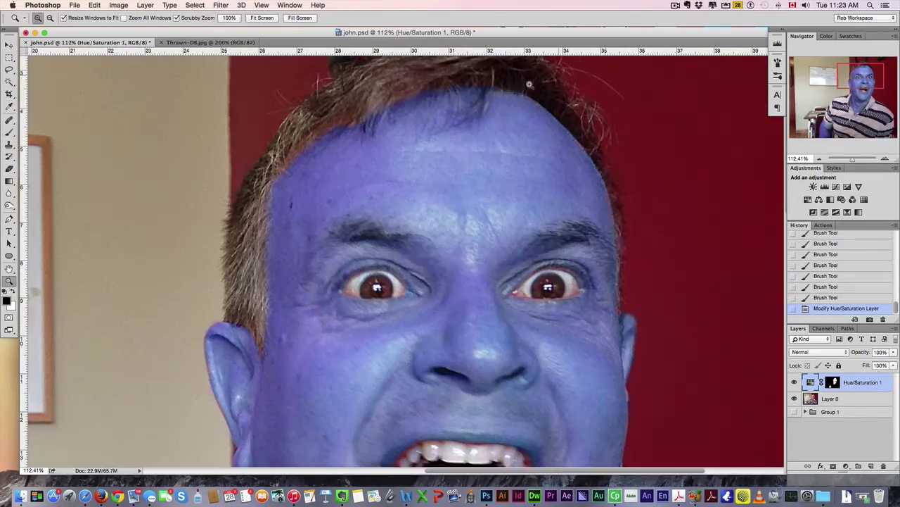
Target the Hue/Saturation layer mask with the Brush tool, set to 33 px, 0% hardness and 47% opacity
scroll(325, 176, up, 3)
click(9, 131)
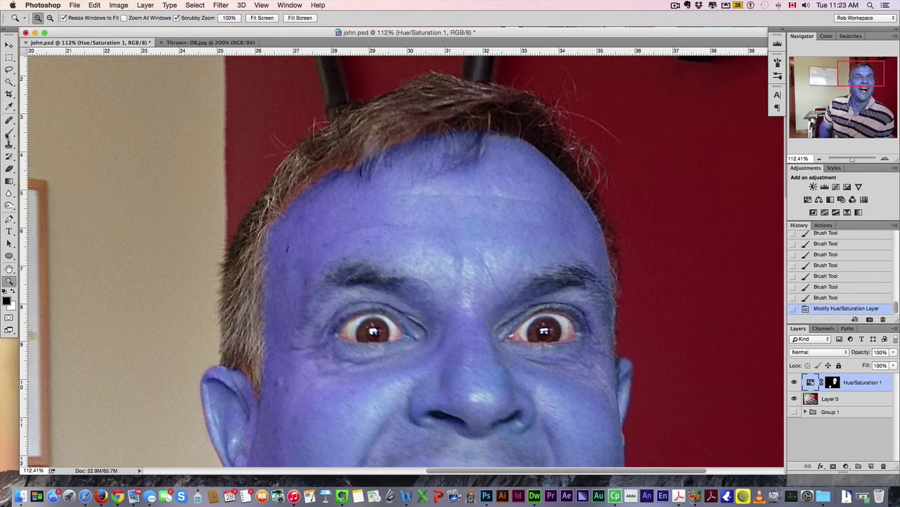
click(47, 17)
drag(70, 69, 66, 69)
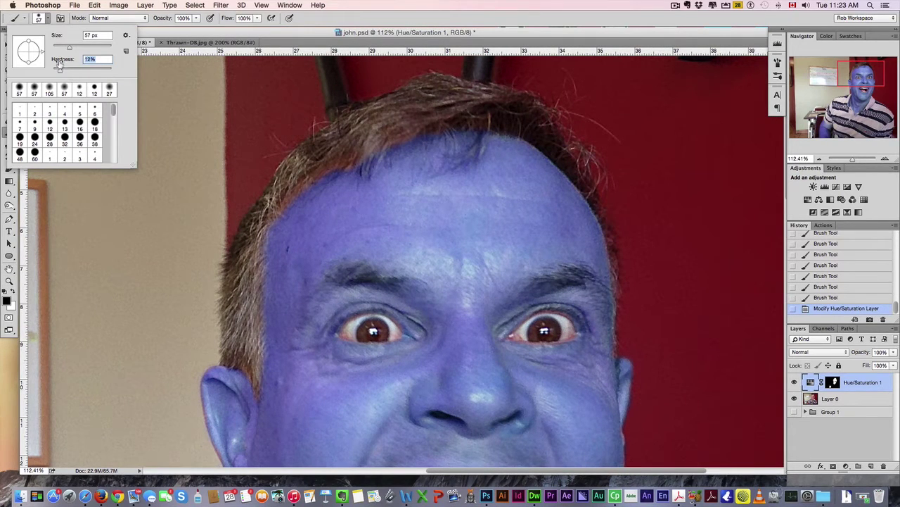
drag(71, 48, 98, 48)
drag(196, 17, 195, 29)
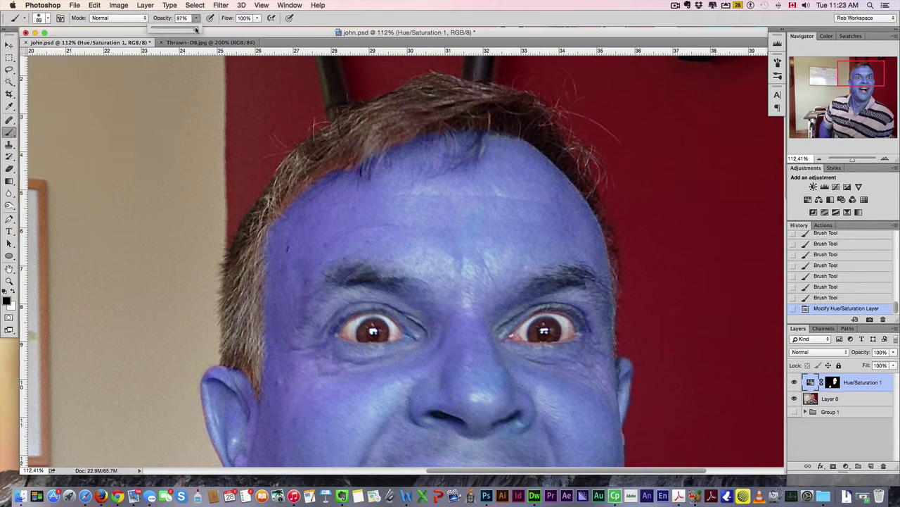
click(11, 291)
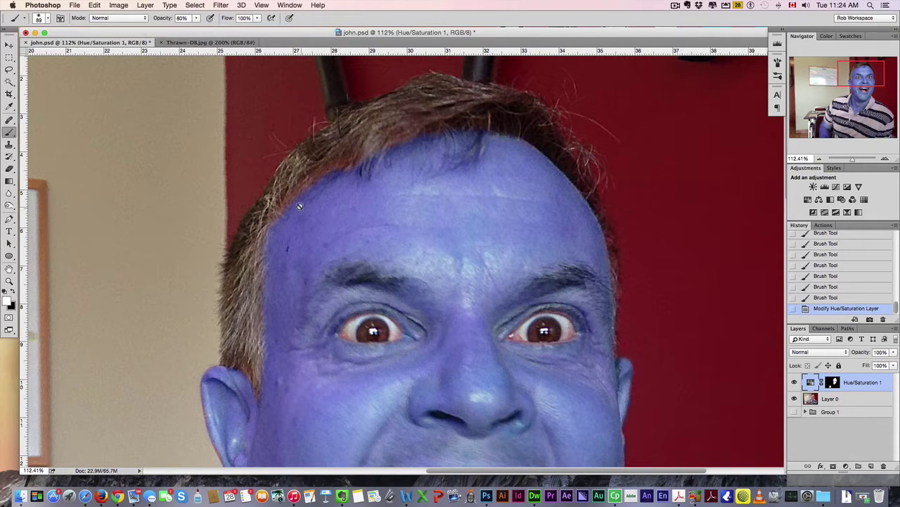
click(832, 382)
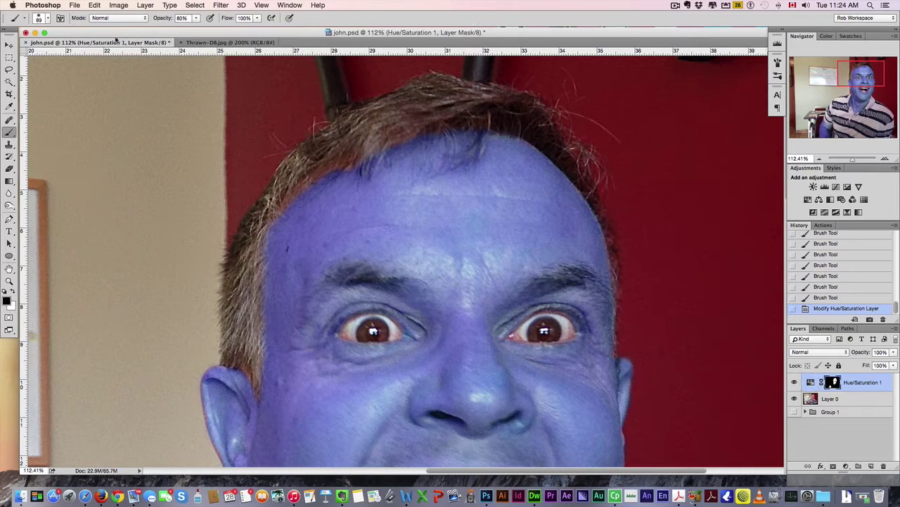
click(47, 19)
mouse_move(78, 48)
mouse_down()
mouse_move(64, 47)
mouse_move(50, 73)
mouse_up()
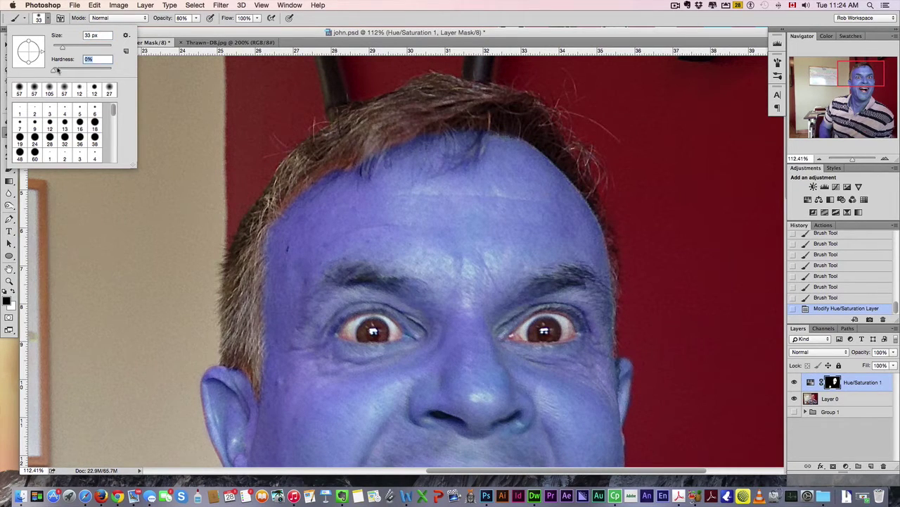
mouse_move(196, 18)
mouse_down()
mouse_move(196, 28)
mouse_move(182, 28)
mouse_up()
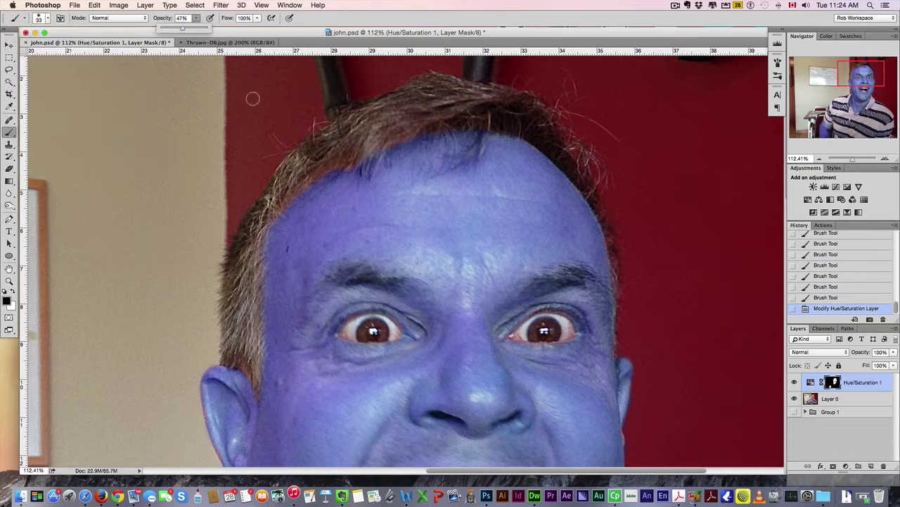
Touch up the mask's edge with short black and white dabs where the ear meets the sideburn
click(244, 376)
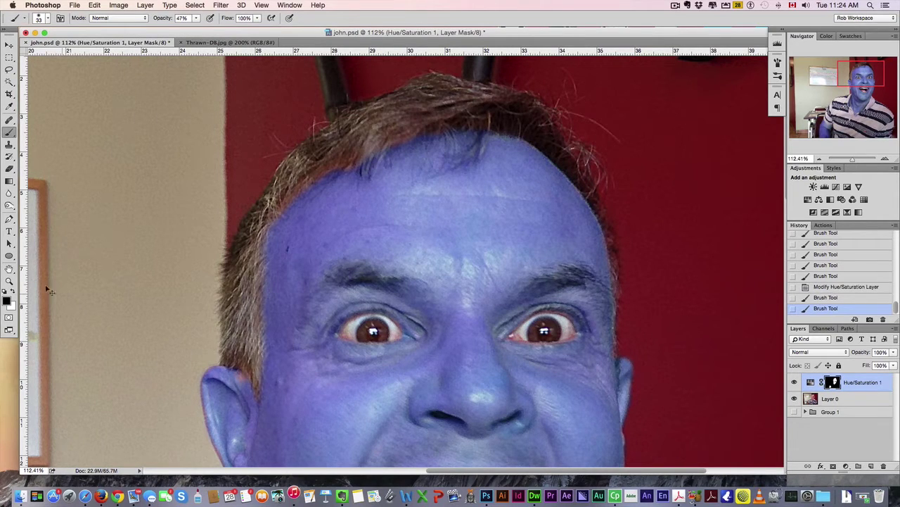
click(11, 291)
click(239, 377)
click(244, 376)
click(251, 381)
click(255, 385)
click(259, 387)
click(261, 388)
click(265, 369)
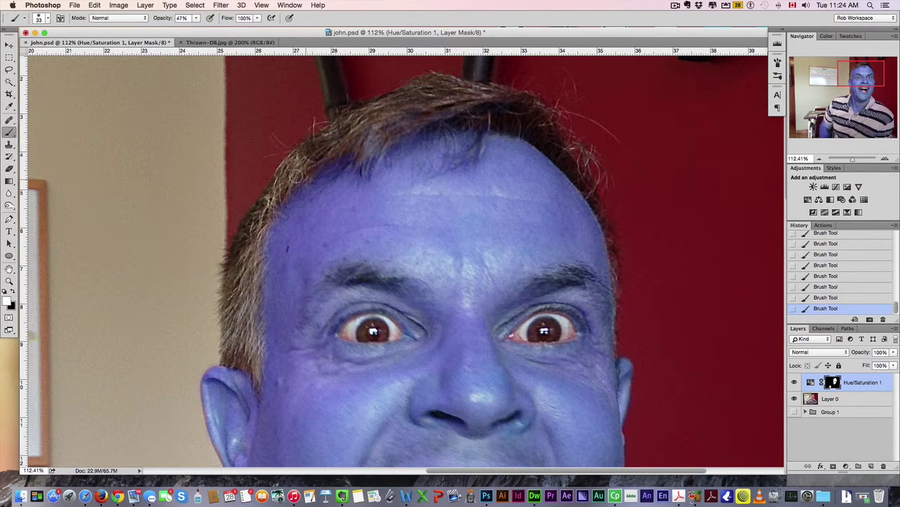
Lower the brush opacity to 23% for softer blending of the mask and check the whole face
drag(196, 17, 190, 29)
scroll(443, 64, down, 8)
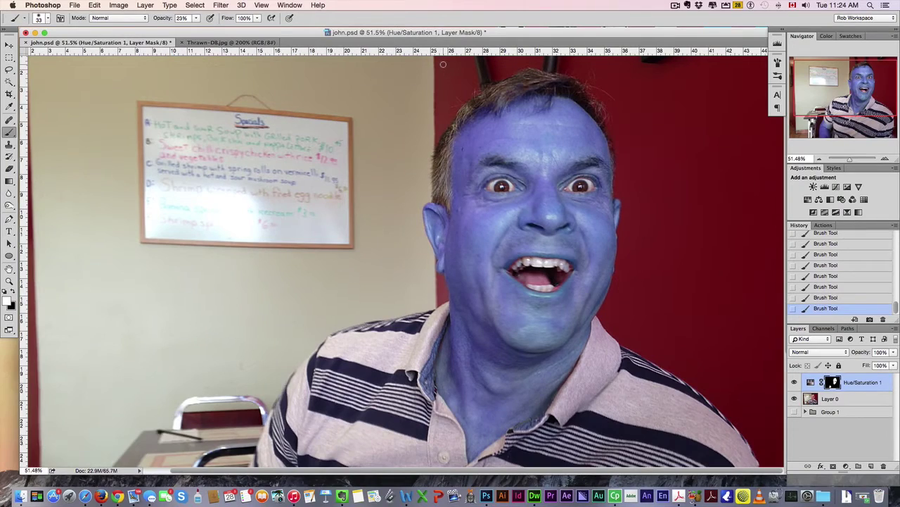
scroll(443, 64, up, 3)
scroll(443, 64, down, 4)
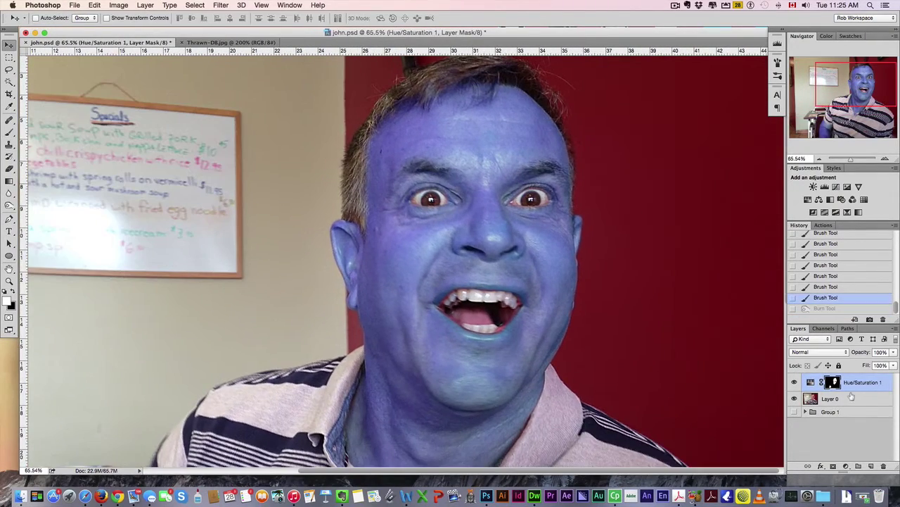
Select Layer 0 and set up the Dodge tool with a 44 px brush and 79% exposure
click(851, 396)
click(870, 381)
scroll(340, 160, up, 7)
drag(646, 258, 557, 250)
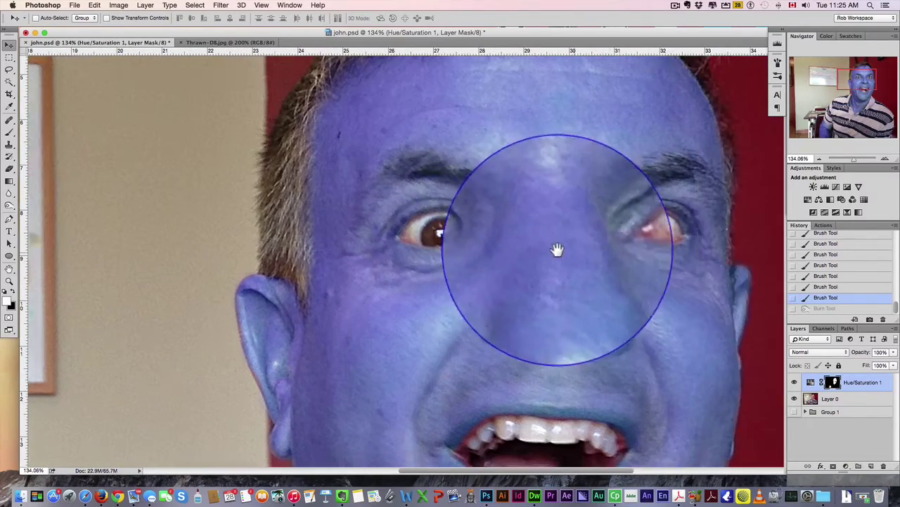
click(820, 401)
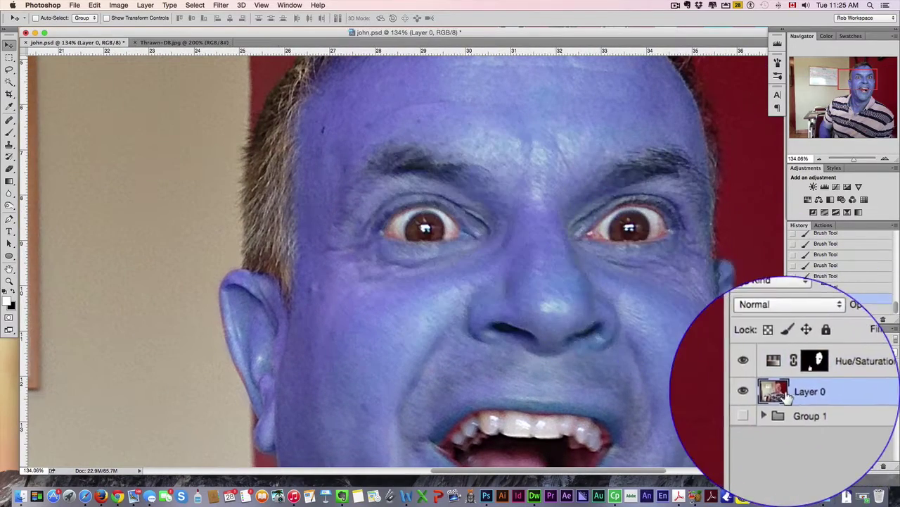
click(9, 204)
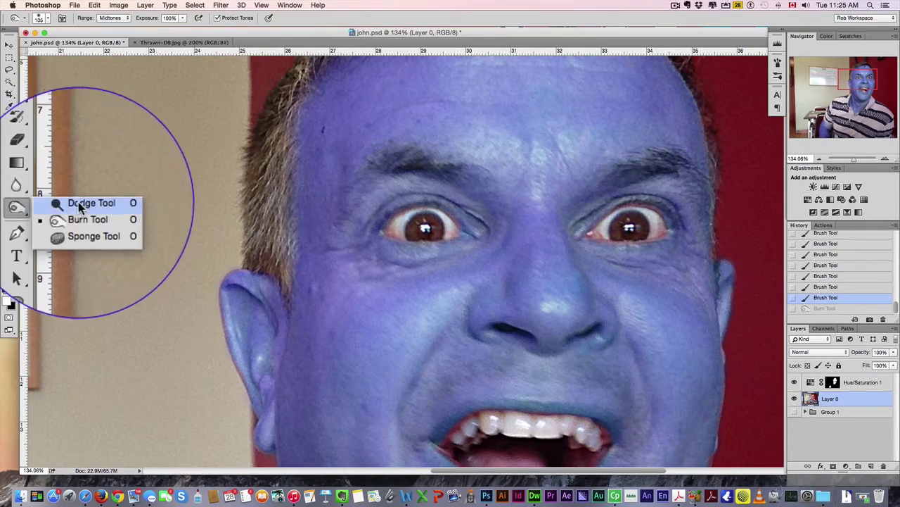
click(75, 203)
click(40, 18)
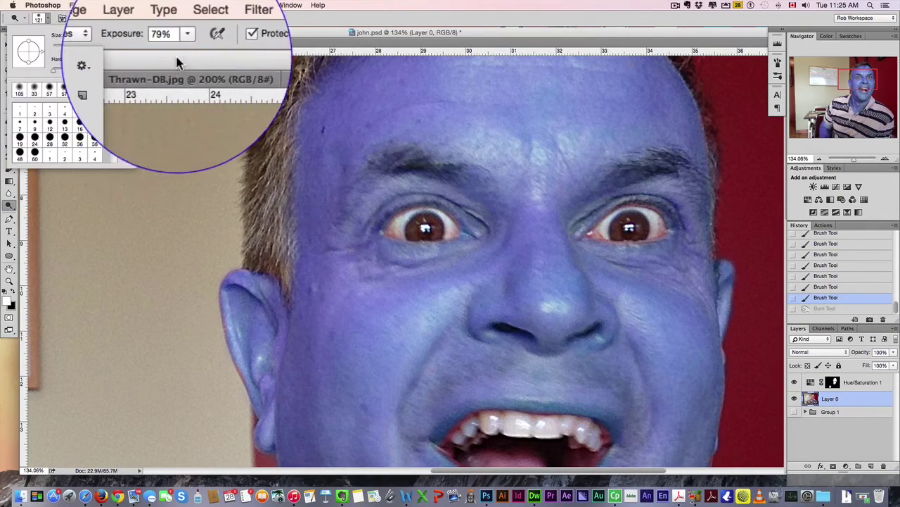
text(44)
key(Return)
Lighten the irises of both eyes with the Dodge tool
mouse_move(418, 229)
mouse_down()
mouse_move(434, 231)
mouse_move(416, 231)
mouse_move(426, 232)
mouse_up()
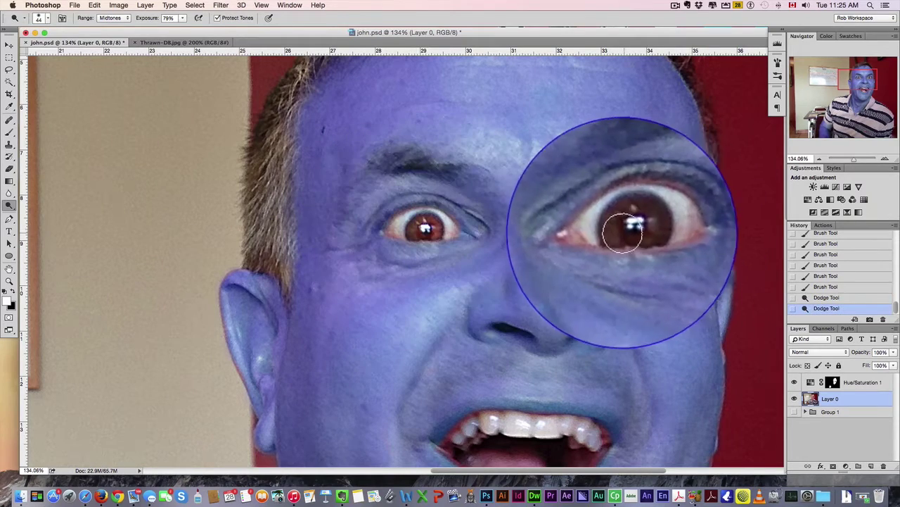
click(632, 227)
click(627, 225)
click(628, 226)
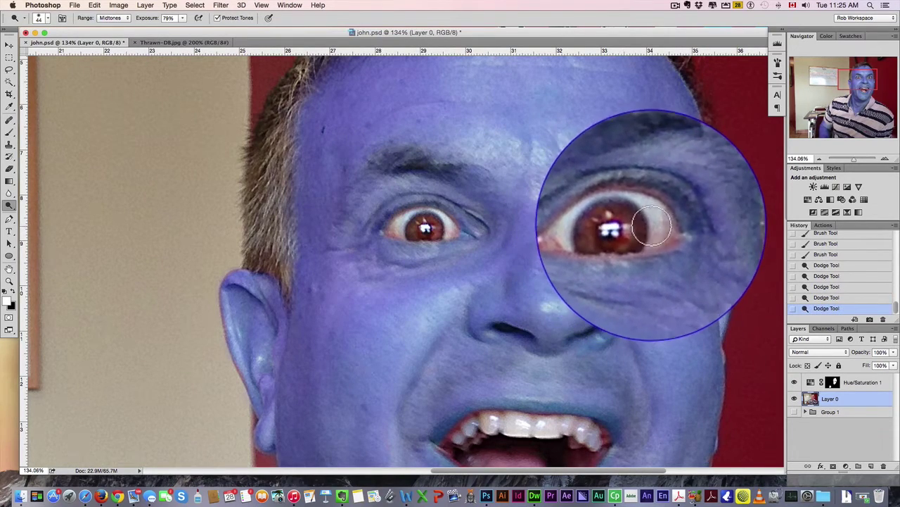
Add a new layer above the Hue/Saturation 1 adjustment and set the foreground colour to bright red
click(858, 466)
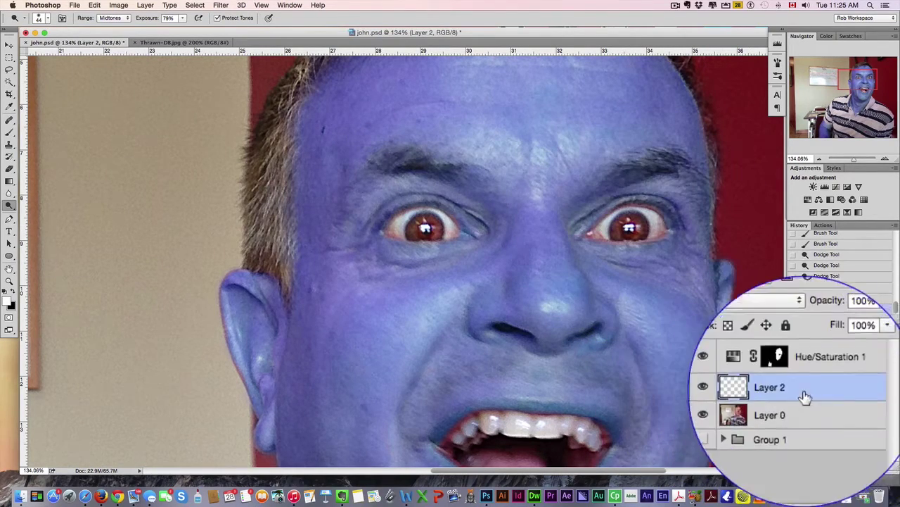
click(9, 301)
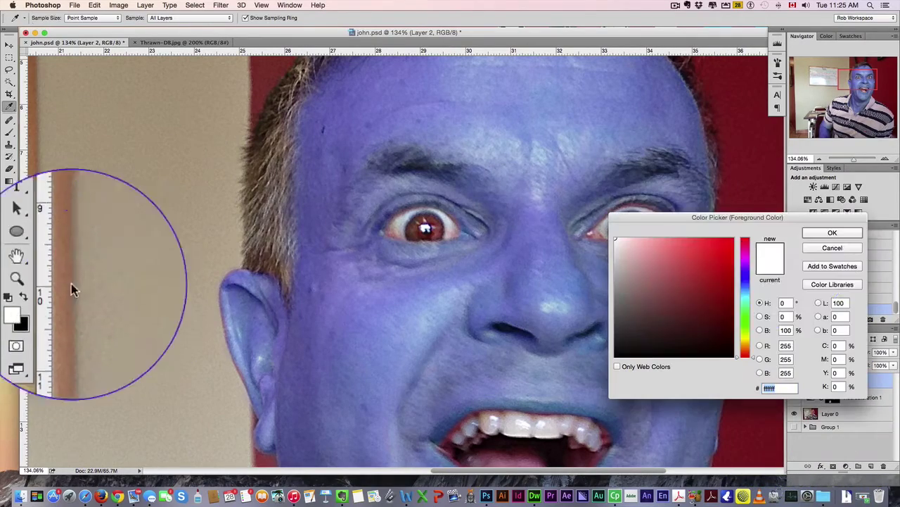
click(721, 247)
click(830, 233)
Paint over the irises of both eyes in red with a soft 33 px brush at 100% opacity
click(10, 132)
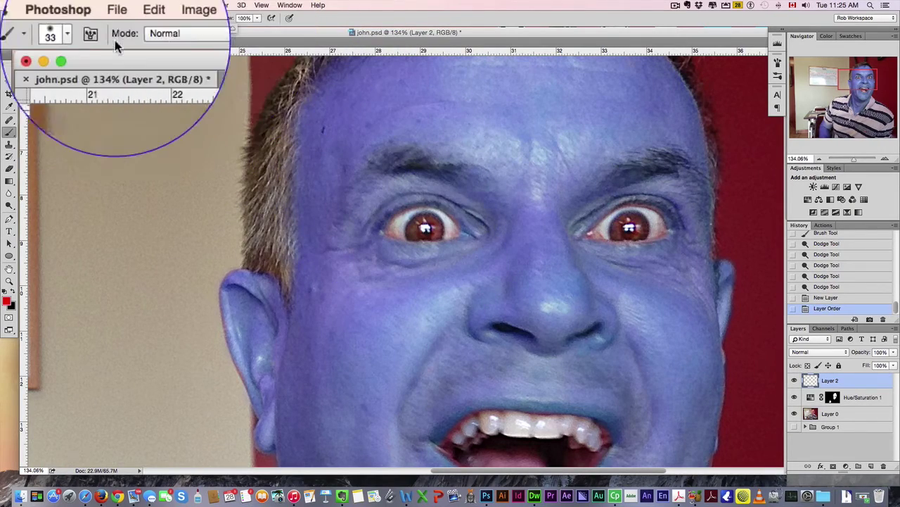
mouse_move(418, 229)
mouse_down()
mouse_move(427, 221)
mouse_move(427, 232)
mouse_move(414, 230)
mouse_move(422, 221)
mouse_move(432, 231)
mouse_up()
mouse_move(617, 233)
mouse_down()
mouse_move(640, 225)
mouse_move(626, 231)
mouse_move(635, 219)
mouse_move(641, 233)
mouse_up()
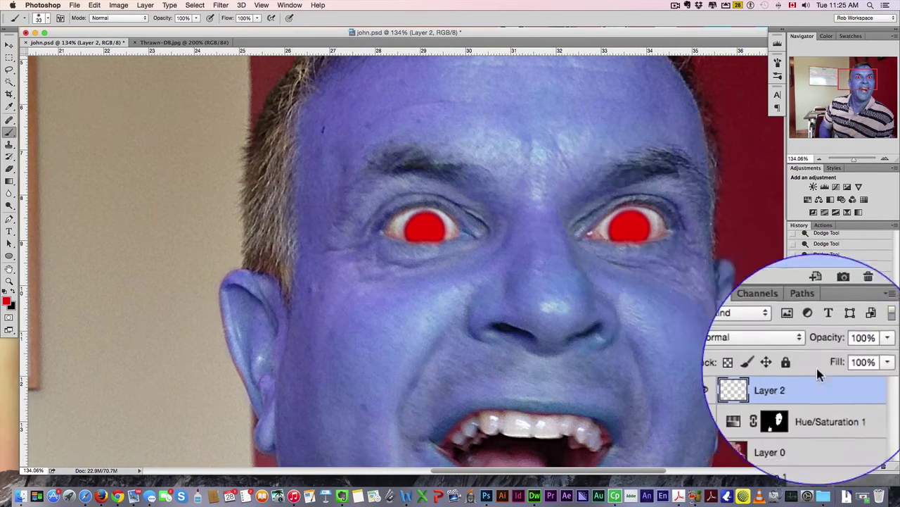
Try Linear Dodge (Add) on the red iris layer, settle on the Overlay blending mode and check the whole face
click(820, 352)
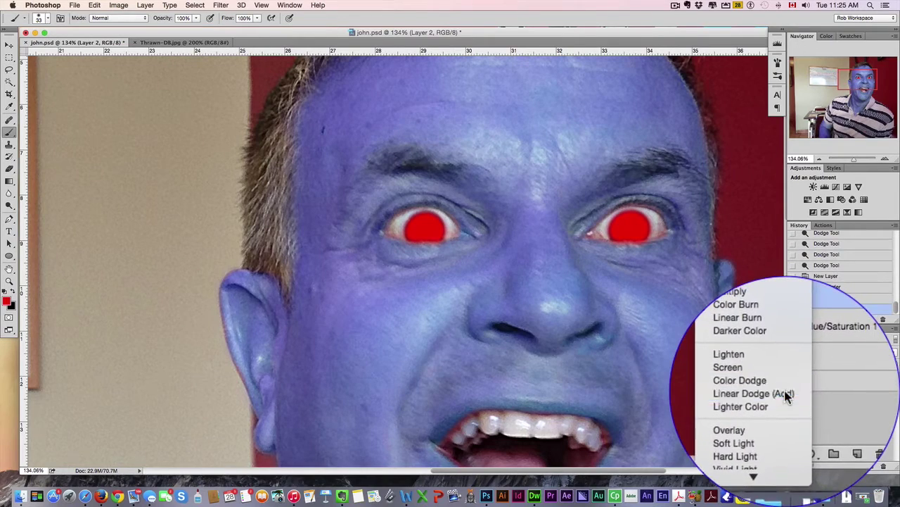
click(784, 393)
click(788, 352)
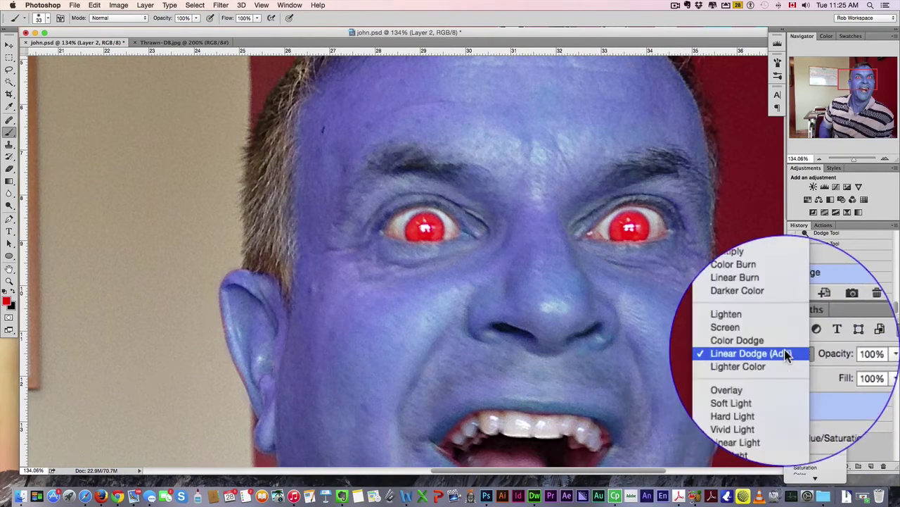
click(785, 371)
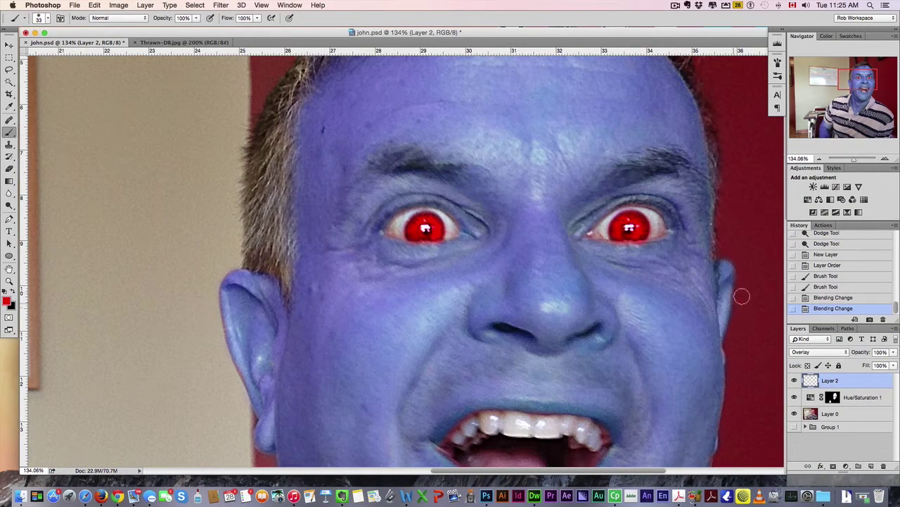
key(super+minus)
key(super+minus)
key(super+minus)
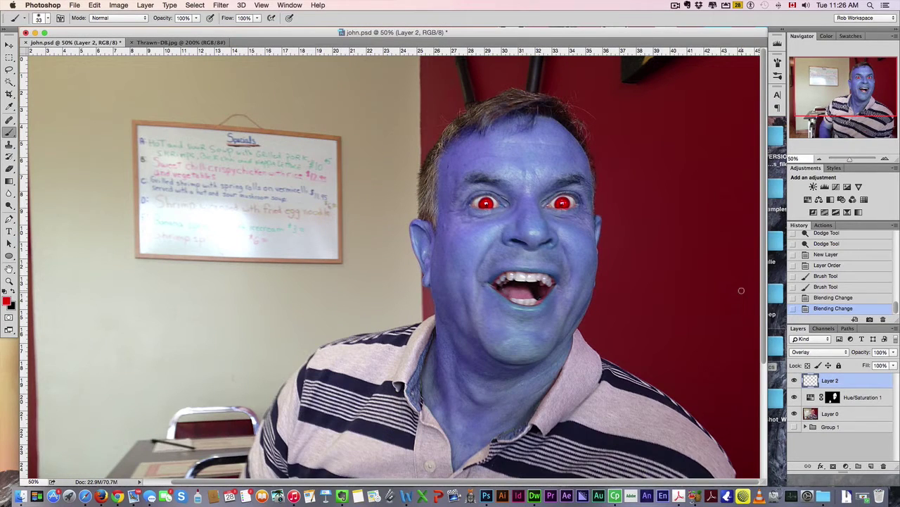
Lower the brush opacity to 48% and tint the whites of both eyes red on Layer 2
key(super+plus)
key(super+plus)
key(super+plus)
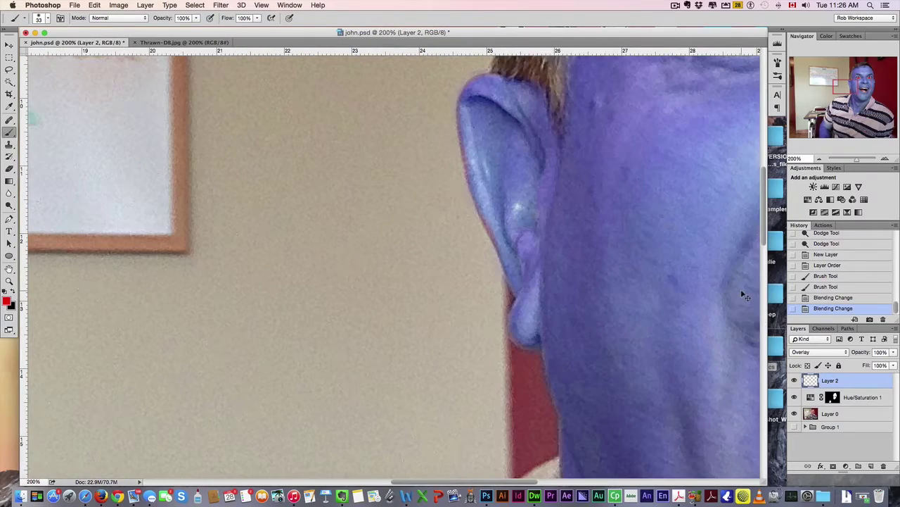
drag(853, 84, 868, 77)
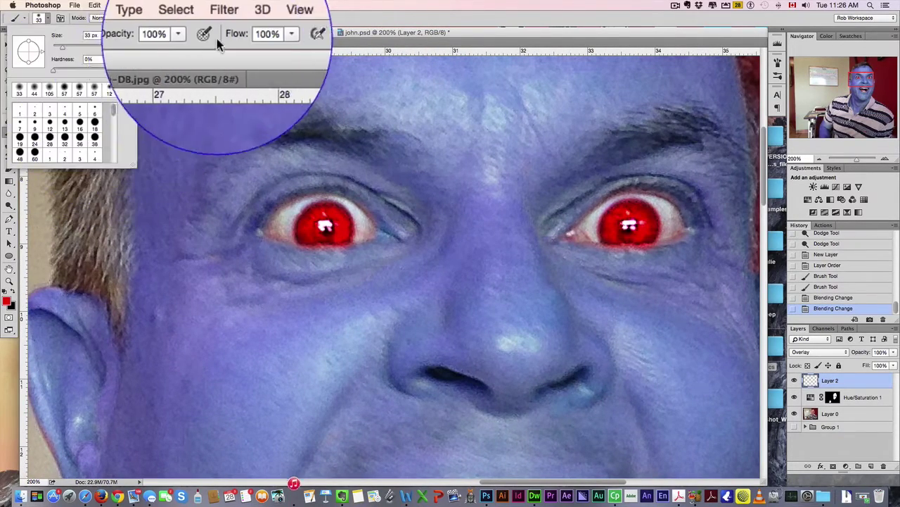
drag(198, 18, 175, 25)
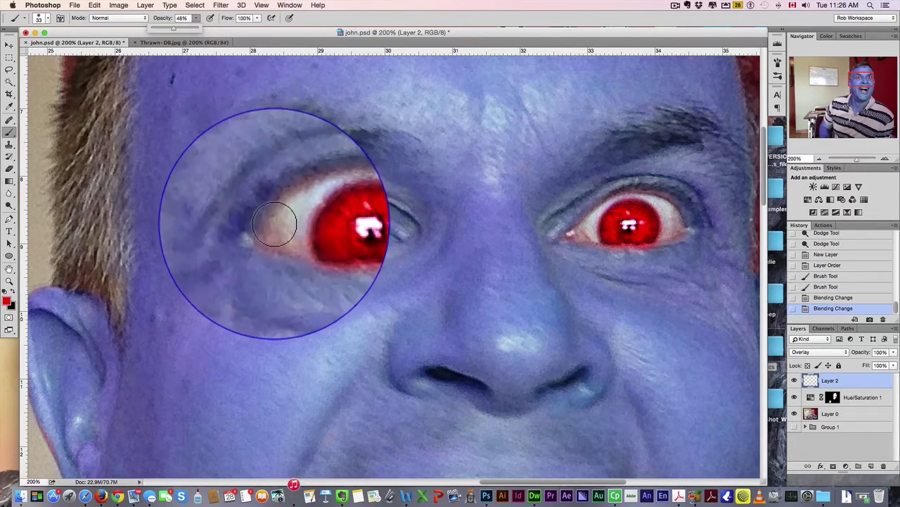
mouse_move(308, 208)
mouse_down()
mouse_move(321, 187)
mouse_move(361, 224)
mouse_move(343, 234)
mouse_move(271, 221)
mouse_up()
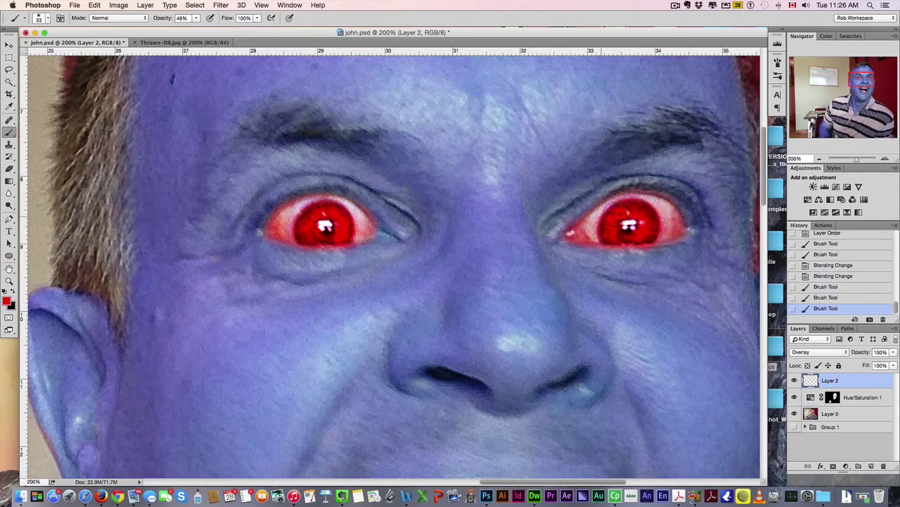
Add a new layer on top and paint a soft red rim around the outline of both eyes
scroll(472, 184, down, 5)
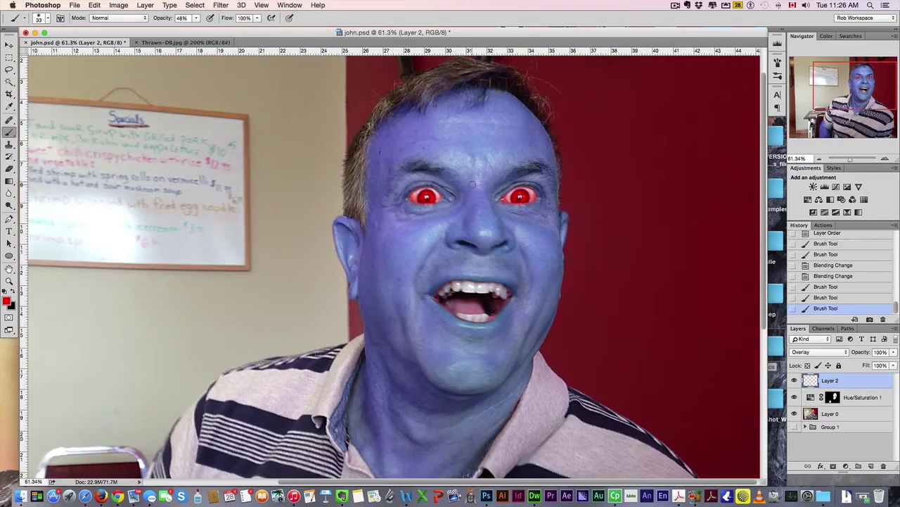
scroll(367, 271, up, 5)
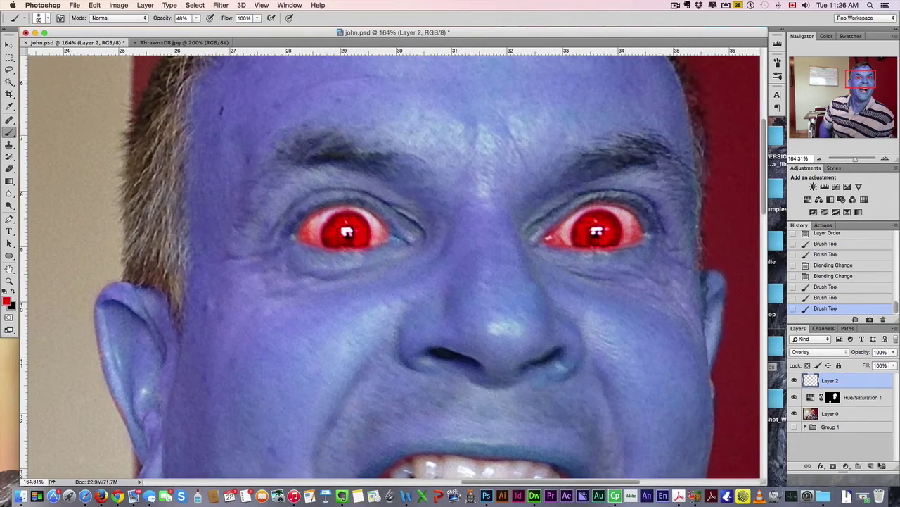
click(871, 466)
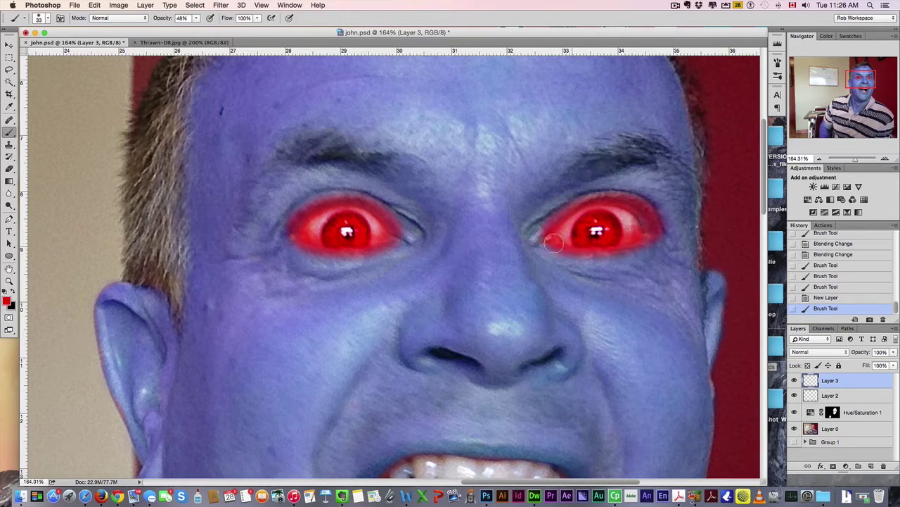
Add another layer directly below the red rim layer and fill it with black
click(871, 466)
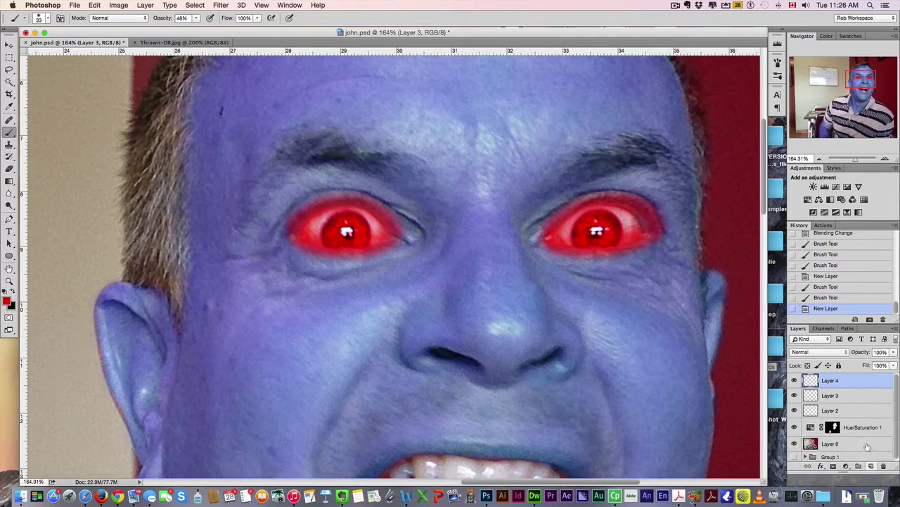
drag(857, 382, 864, 402)
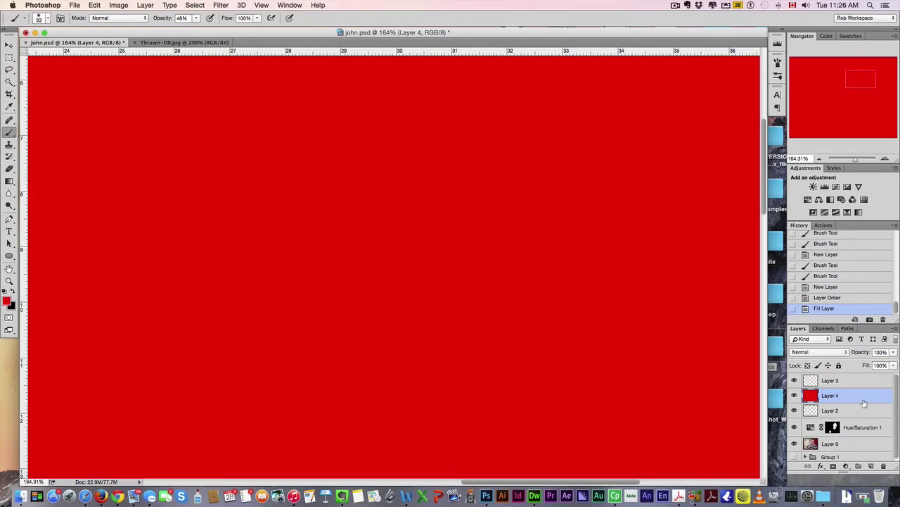
key(super+BackSpace)
Merge the red rim layer with the black layer, set the result to Linear Dodge (Add) and check the full image
shift+click(848, 378)
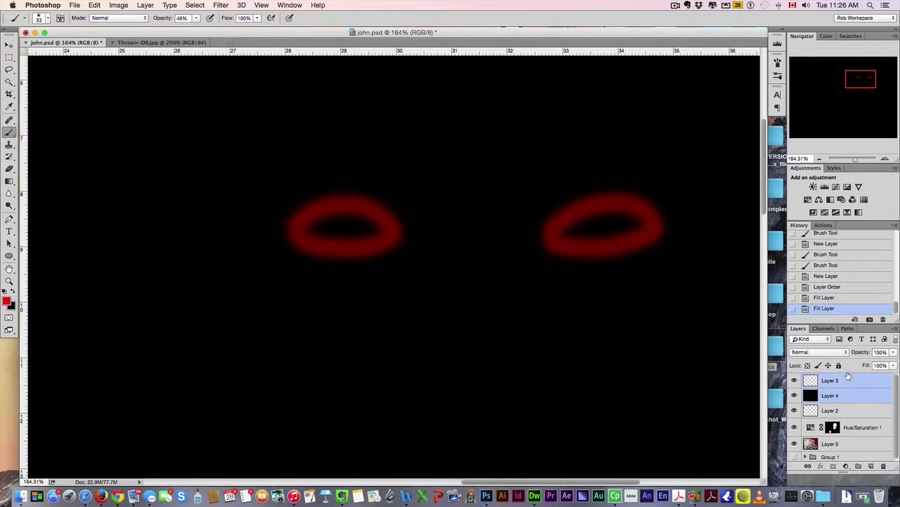
key(super+e)
click(817, 351)
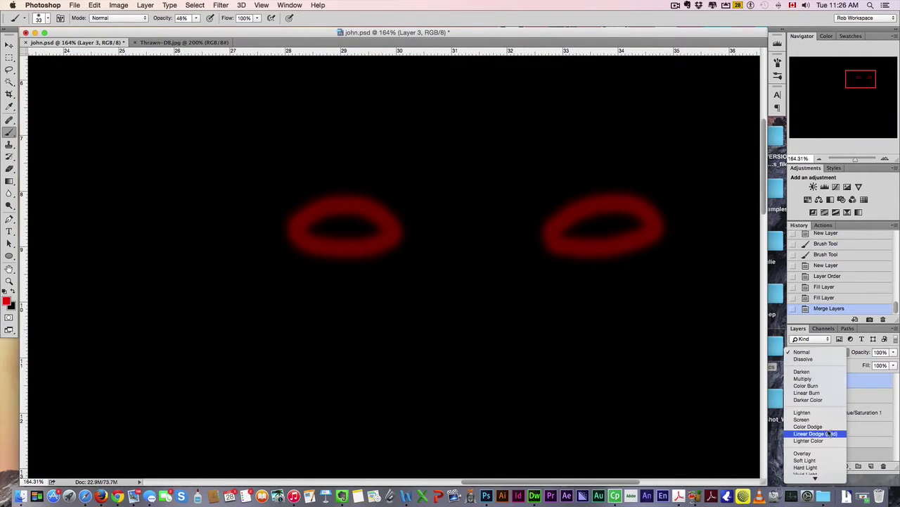
click(814, 412)
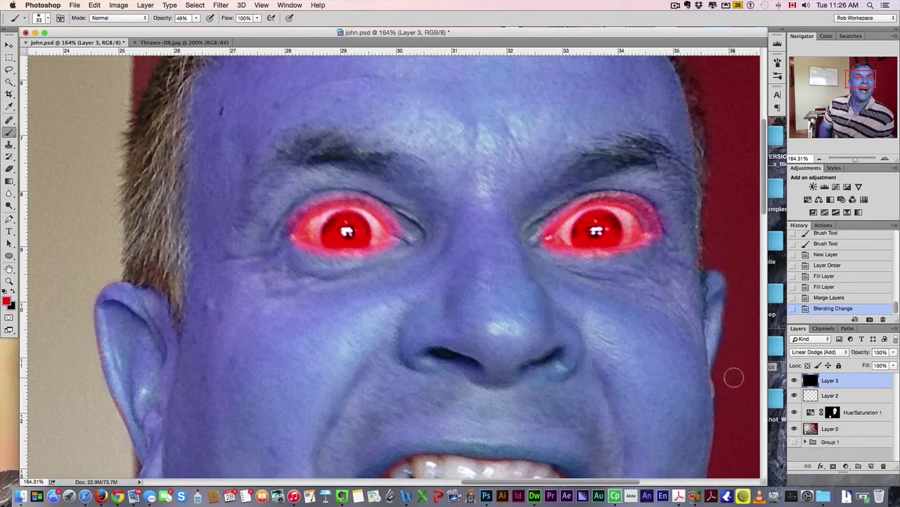
key(super+minus)
key(super+minus)
key(super+minus)
key(super+minus)
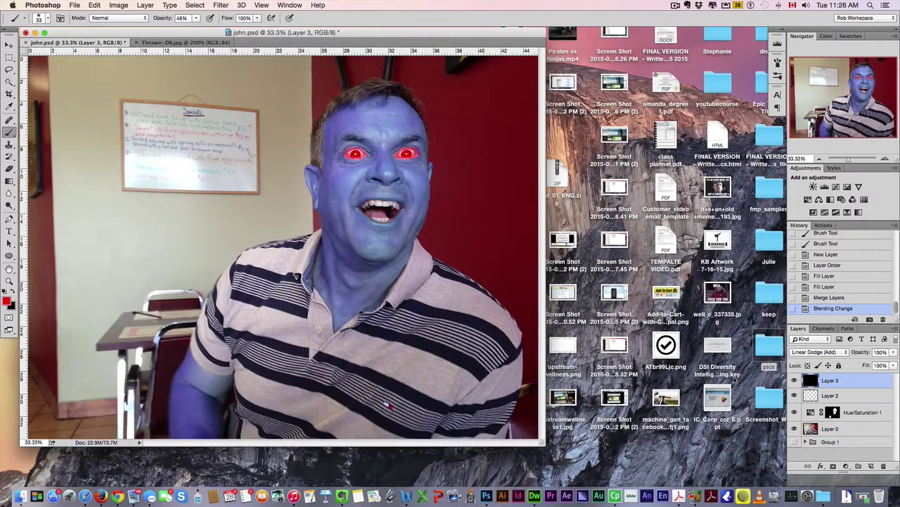